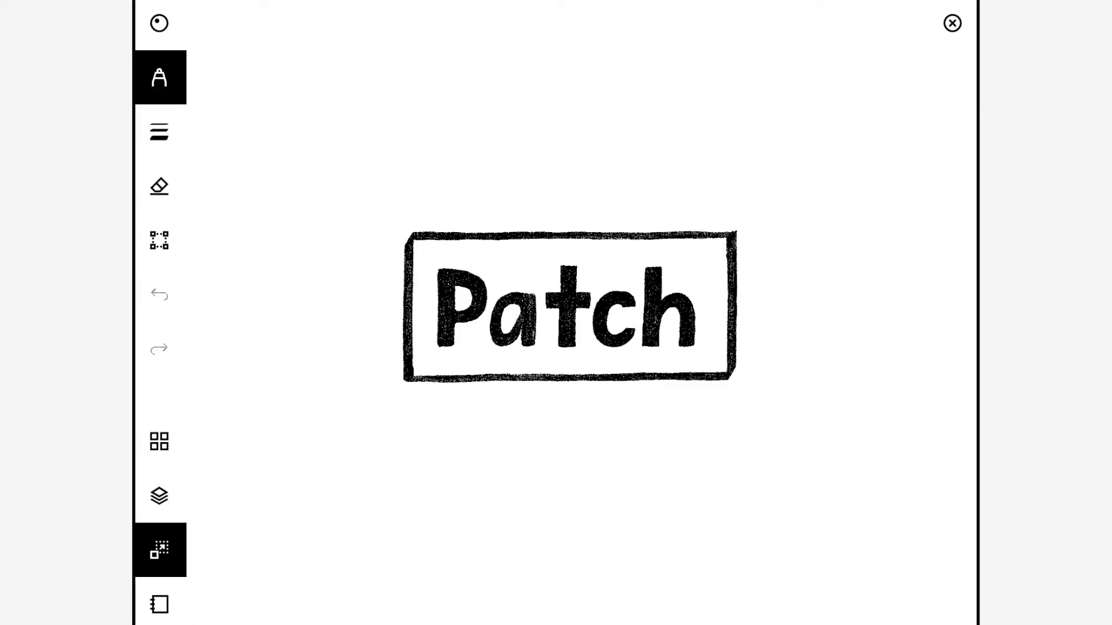
- Draw arrows from the Patch box to handwritten 'dog' and 'cat', with curved arrows rising from each
left_click_drag(735, 233, 766, 213)
left_click_drag(798, 181, 837, 206)
left_click_drag(737, 255, 802, 248)
mouse_move(822, 239)
left_mouse_down()
mouse_move(823, 251)
mouse_move(870, 248)
left_mouse_up()
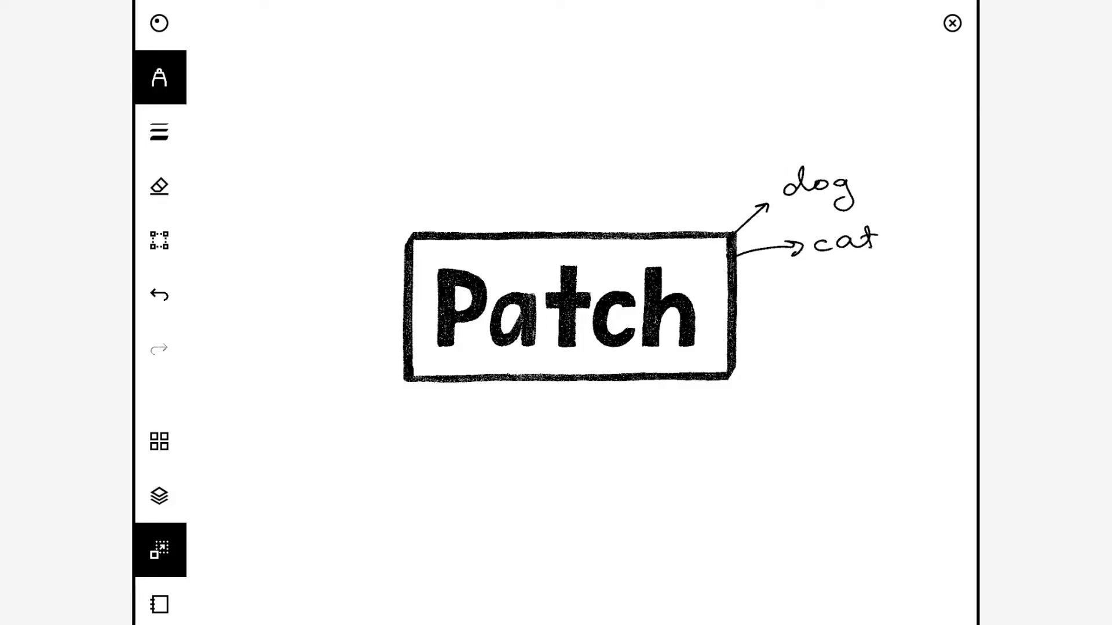
left_click_drag(859, 172, 876, 111)
left_click_drag(889, 214, 879, 102)
- Write 'or another animal' at top right, with an arrow down to a new 'panda' label
left_click_drag(765, 68, 783, 63)
left_click_drag(818, 67, 952, 51)
left_click_drag(798, 92, 927, 82)
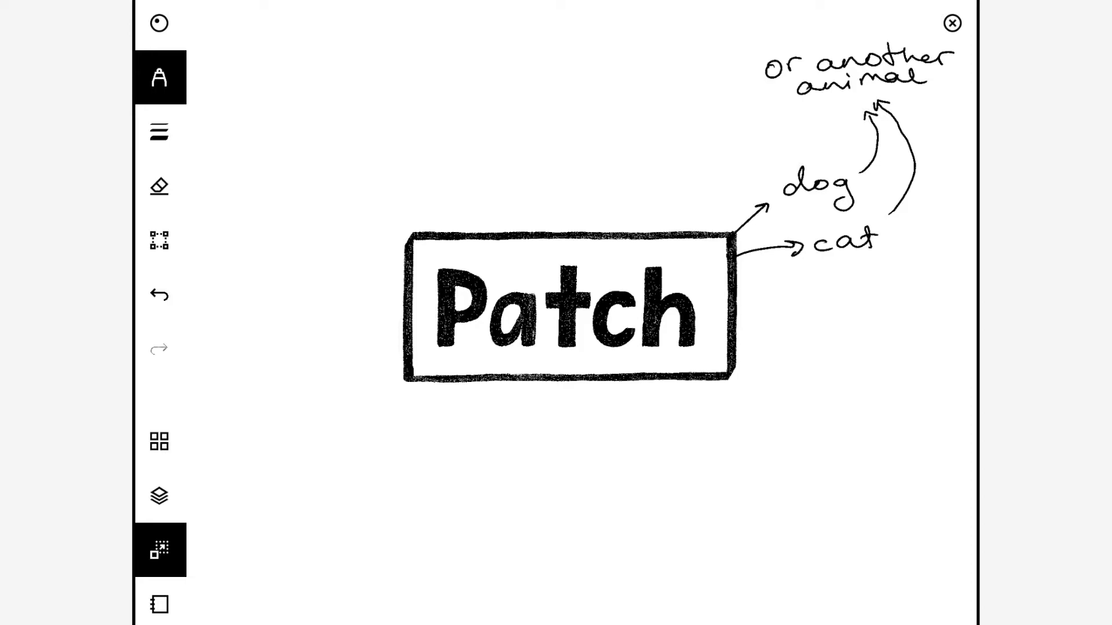
mouse_move(804, 108)
left_mouse_down()
mouse_move(751, 149)
mouse_move(770, 151)
left_mouse_up()
mouse_move(687, 189)
left_mouse_down()
mouse_move(701, 166)
mouse_move(753, 168)
left_mouse_up()
left_click_drag(758, 163, 802, 157)
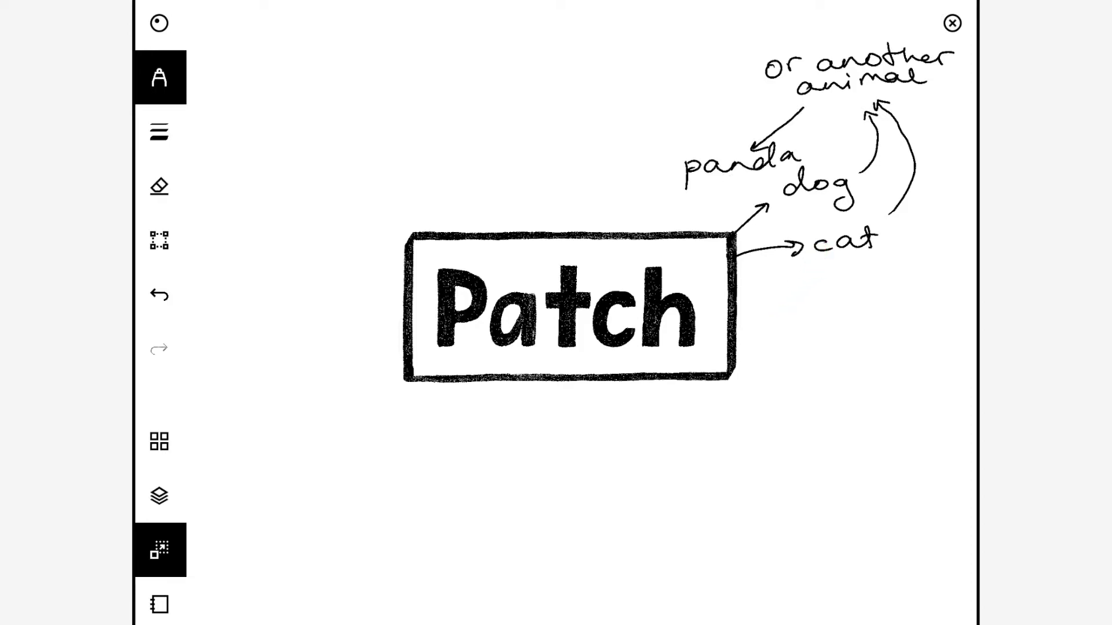
- Add a leftward arrow to 'fur' and a second unlabelled arrow pointing down-left
mouse_move(731, 55)
left_mouse_down()
mouse_move(634, 50)
mouse_move(654, 55)
left_mouse_up()
mouse_move(565, 22)
left_mouse_down()
mouse_move(550, 58)
mouse_move(571, 38)
left_mouse_up()
mouse_move(568, 35)
left_mouse_down()
mouse_move(591, 46)
mouse_move(611, 27)
left_mouse_up()
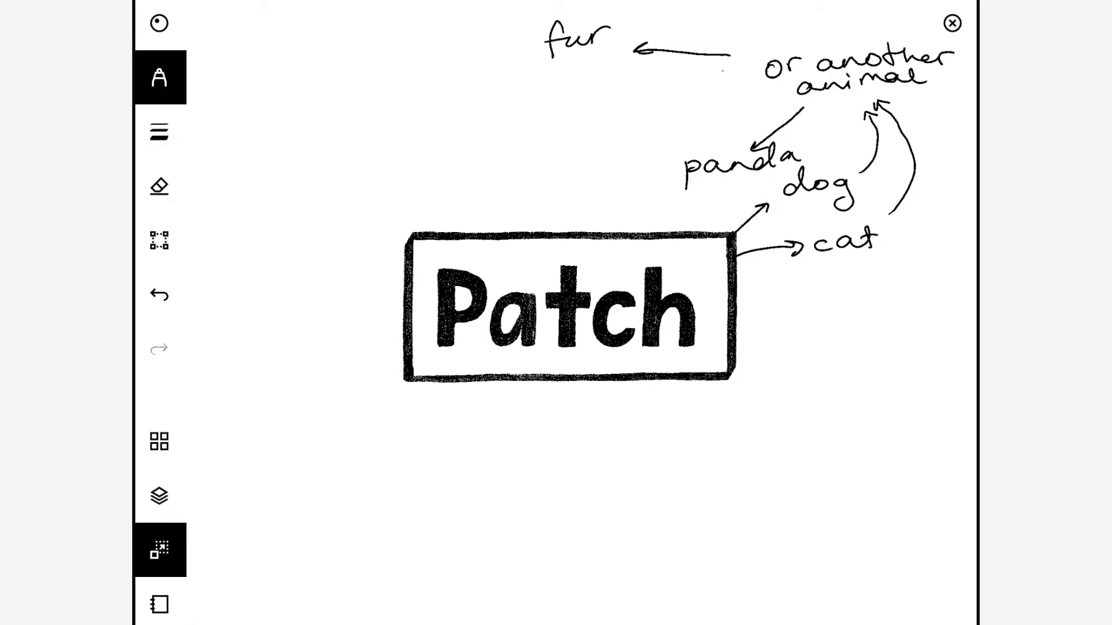
mouse_move(722, 70)
left_mouse_down()
mouse_move(624, 103)
mouse_move(647, 106)
left_mouse_up()
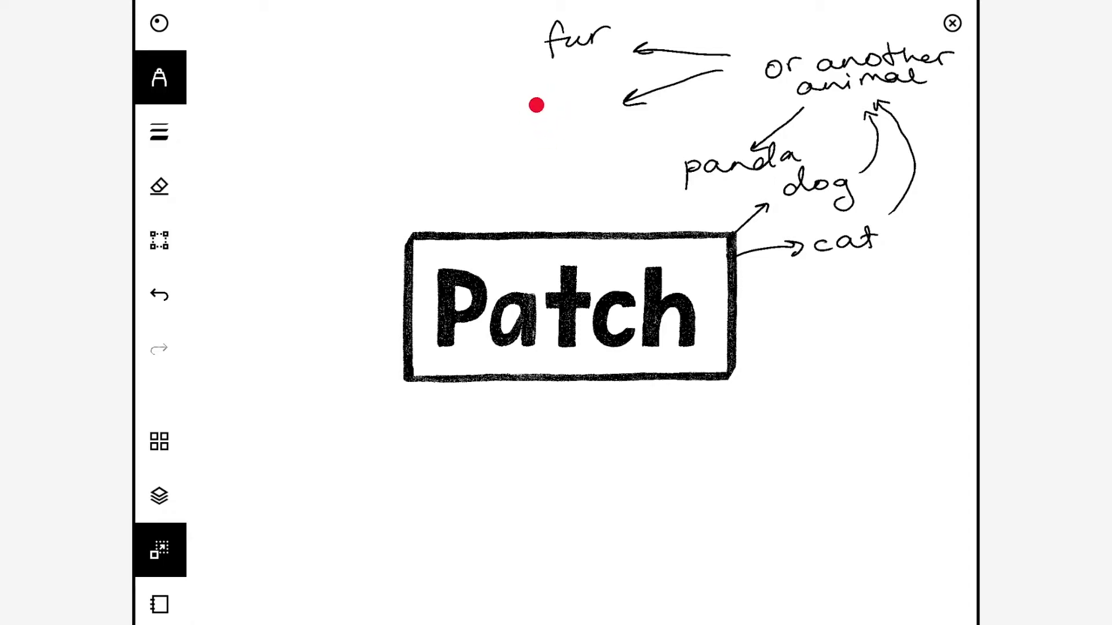
- Write 'scruffy' at the lower arrow and doodle a small cat beneath it
mouse_move(529, 104)
left_mouse_down()
mouse_move(520, 121)
mouse_move(544, 123)
left_mouse_up()
mouse_move(551, 122)
left_mouse_down()
mouse_move(560, 110)
mouse_move(581, 131)
left_mouse_up()
mouse_move(576, 112)
left_mouse_down()
mouse_move(602, 112)
mouse_move(592, 125)
mouse_move(605, 142)
left_mouse_up()
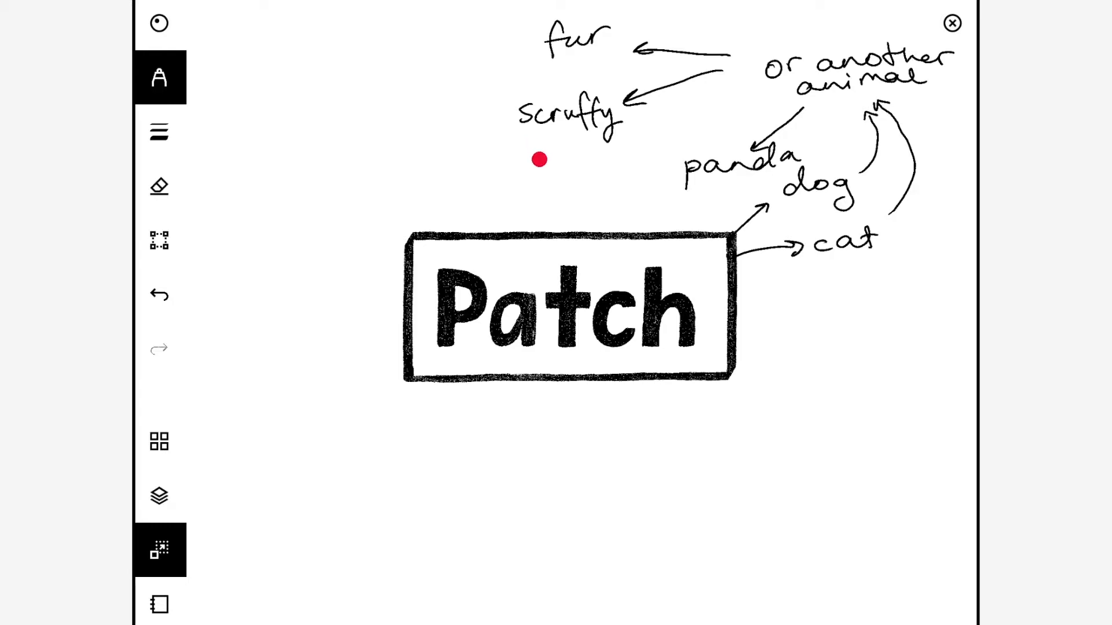
mouse_move(534, 162)
left_mouse_down()
mouse_move(583, 146)
mouse_move(588, 163)
mouse_move(585, 145)
mouse_move(589, 163)
mouse_move(532, 162)
mouse_move(573, 151)
left_mouse_up()
mouse_move(564, 144)
left_mouse_down()
mouse_move(550, 150)
mouse_move(577, 163)
mouse_move(547, 193)
mouse_move(581, 192)
mouse_move(566, 174)
mouse_move(599, 176)
left_mouse_up()
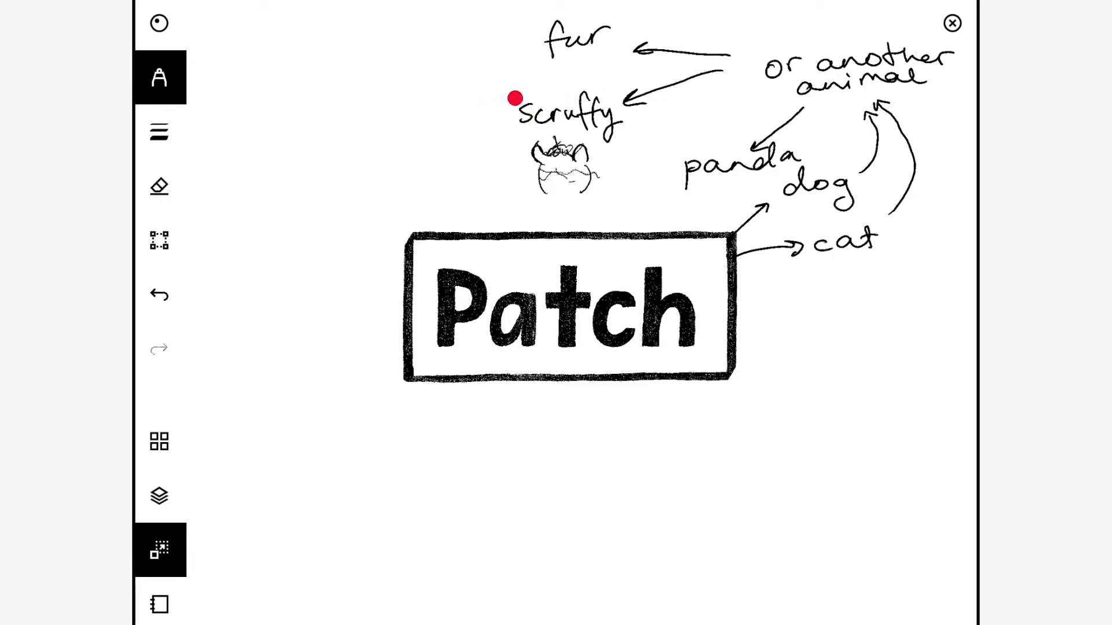
- Add '"patchy"' and 'patches of colour in fur', erase the cat doodle, and start a down-left arrow
left_click_drag(427, 132, 434, 141)
left_click_drag(445, 140, 448, 171)
mouse_move(447, 145)
left_mouse_down()
mouse_move(524, 145)
mouse_move(608, 200)
left_mouse_up()
left_click(159, 186)
left_click(159, 77)
left_click_drag(550, 133, 611, 159)
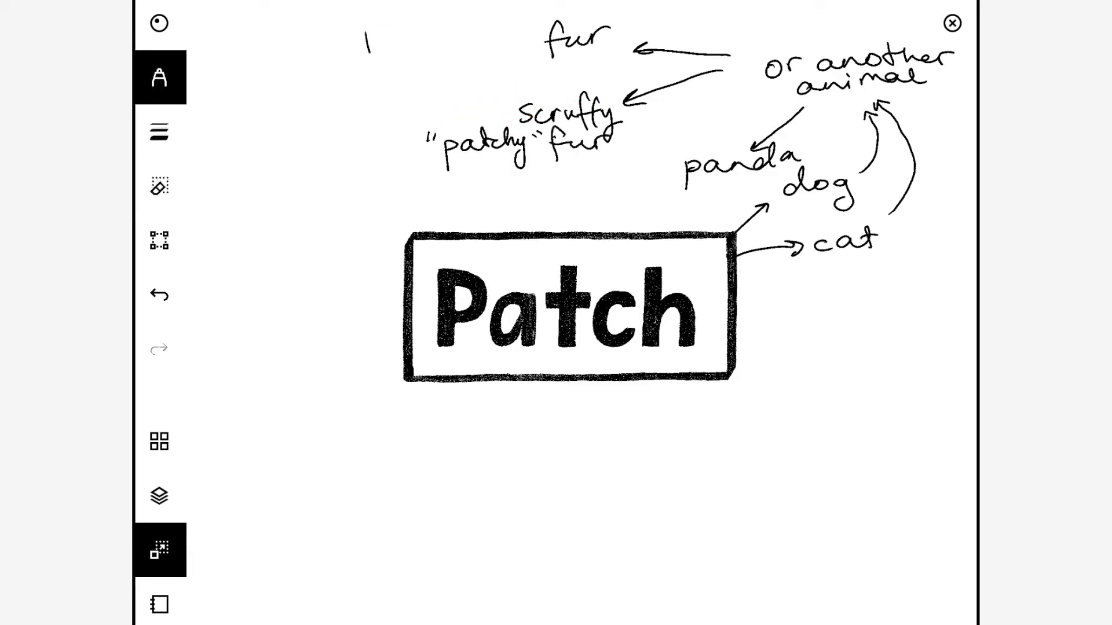
left_click_drag(365, 32, 535, 55)
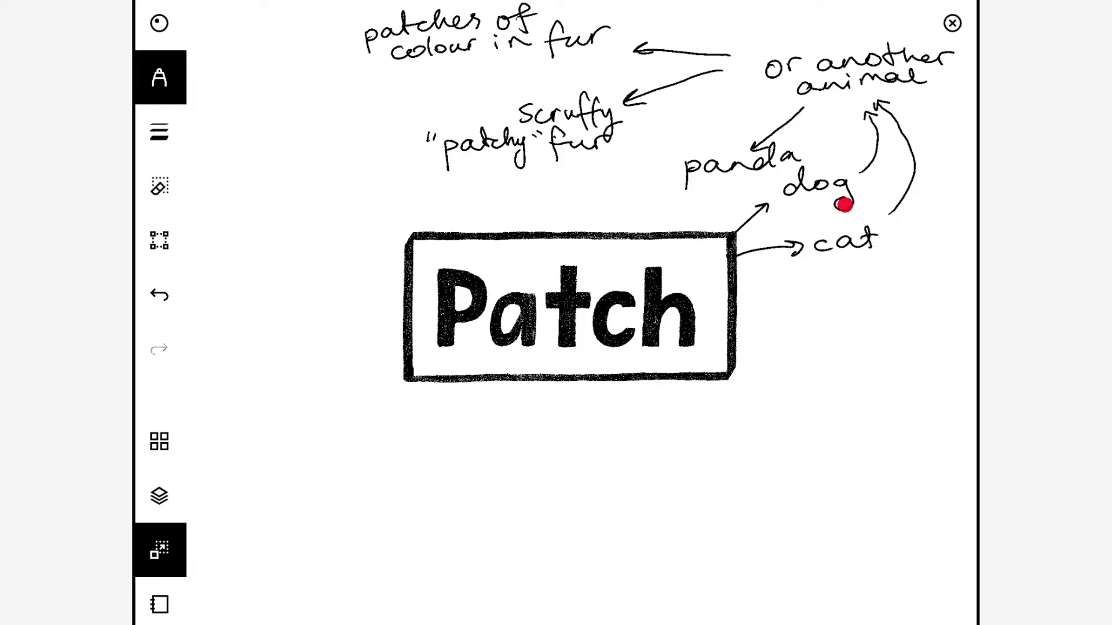
mouse_move(406, 384)
left_mouse_down()
mouse_move(375, 446)
mouse_move(395, 433)
left_mouse_up()
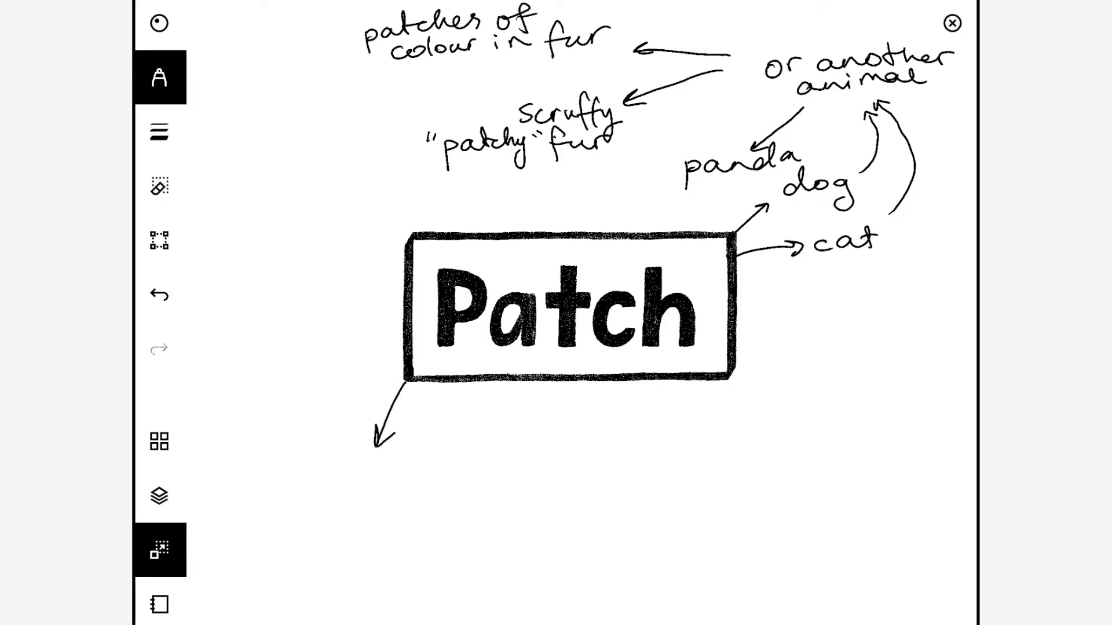
- Write 'Quilt/bedspread/blanket' beneath the downward arrow
mouse_move(336, 468)
left_mouse_down()
mouse_move(333, 496)
mouse_move(365, 481)
mouse_move(389, 493)
left_mouse_up()
mouse_move(408, 463)
left_mouse_down()
mouse_move(406, 496)
mouse_move(424, 513)
left_mouse_up()
left_click_drag(446, 463, 584, 487)
mouse_move(608, 446)
left_mouse_down()
mouse_move(724, 481)
mouse_move(735, 446)
left_mouse_up()
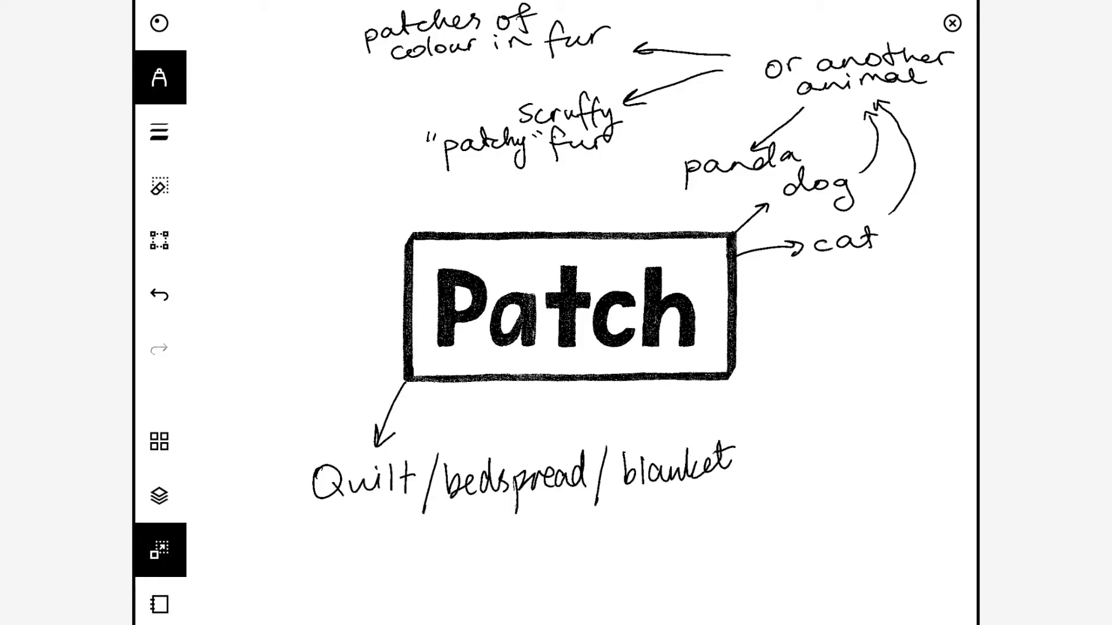
- Draw a row of quilt squares and a tilted stitched patch below the label
mouse_move(313, 571)
left_mouse_down()
mouse_move(337, 532)
mouse_move(343, 568)
mouse_move(398, 552)
mouse_move(400, 562)
left_mouse_up()
left_click_drag(374, 560, 403, 558)
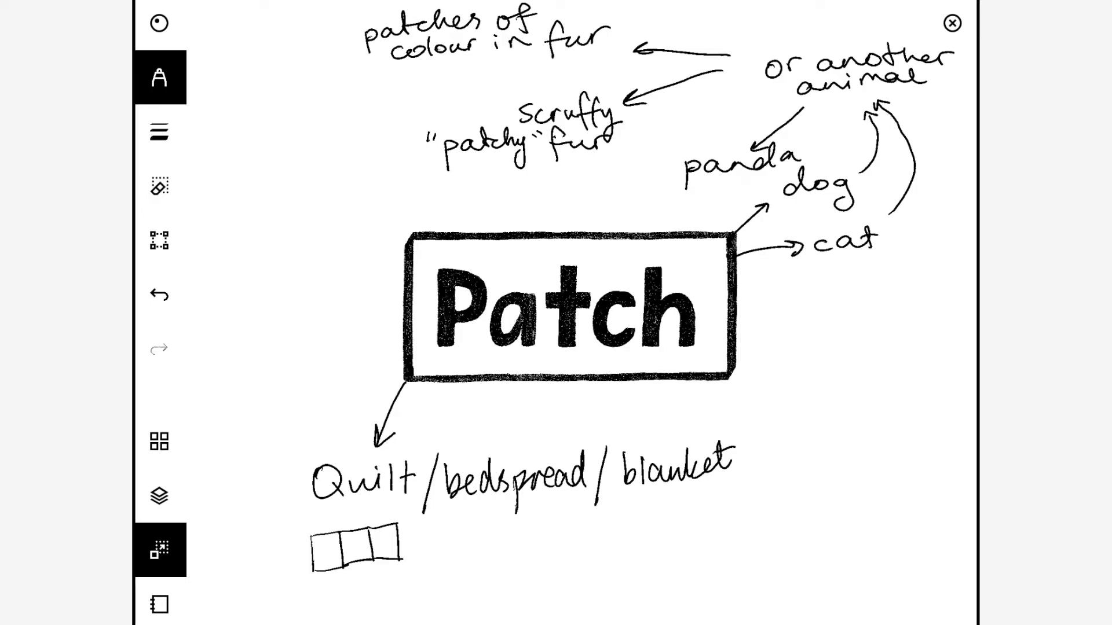
left_click_drag(499, 540, 523, 572)
mouse_move(498, 542)
left_mouse_down()
mouse_move(523, 521)
mouse_move(553, 548)
mouse_move(524, 571)
left_mouse_up()
mouse_move(524, 521)
left_mouse_down()
mouse_move(550, 499)
mouse_move(576, 527)
mouse_move(553, 547)
mouse_move(535, 520)
left_mouse_up()
left_click_drag(529, 521, 547, 537)
left_click_drag(539, 536, 554, 547)
left_click_drag(550, 501, 571, 490)
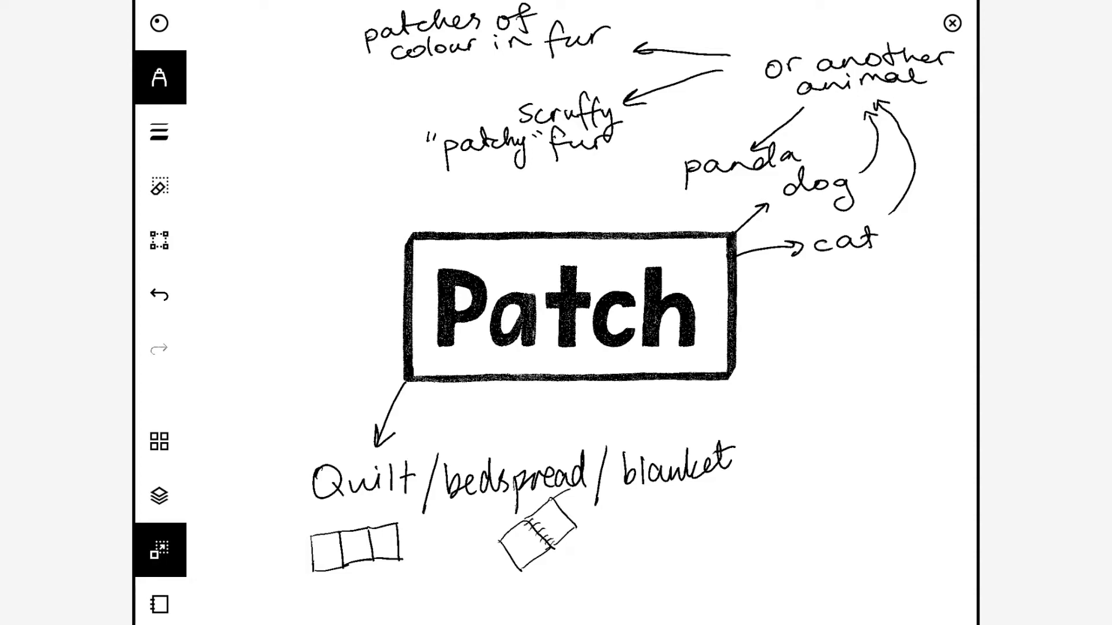
- Extend the tilted patch with another square, stitched seams and fur texture
mouse_move(575, 529)
left_mouse_down()
mouse_move(602, 504)
mouse_move(560, 510)
left_mouse_up()
left_click_drag(560, 498, 595, 552)
mouse_move(602, 506)
left_mouse_down()
mouse_move(627, 524)
mouse_move(589, 527)
mouse_move(597, 514)
mouse_move(588, 540)
left_mouse_up()
left_click_drag(583, 536, 596, 550)
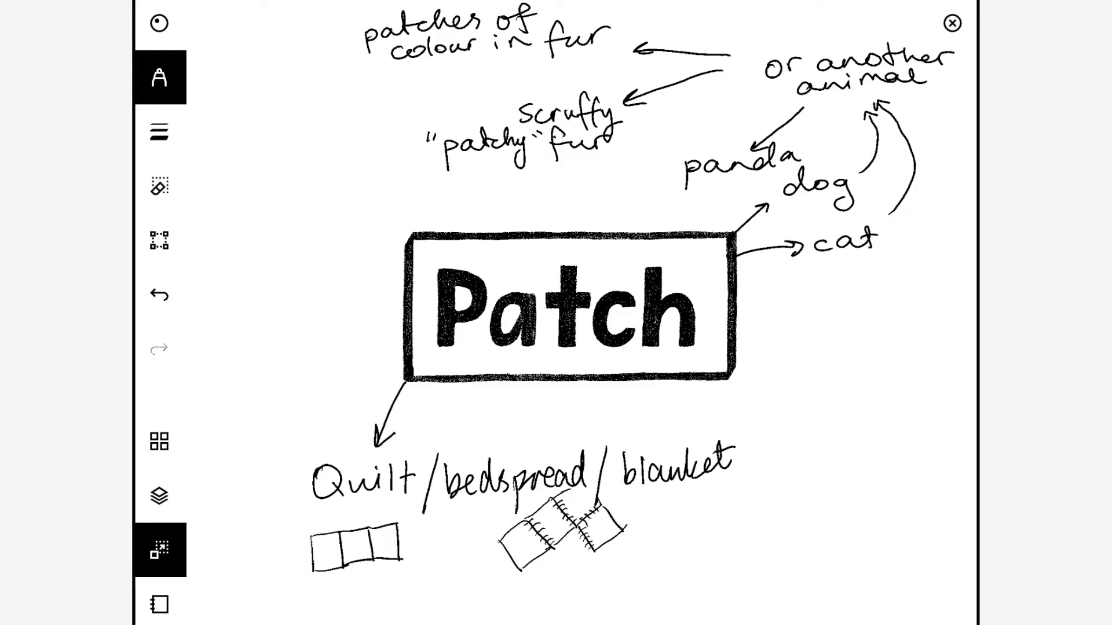
mouse_move(508, 534)
left_mouse_down()
mouse_move(543, 546)
mouse_move(510, 550)
mouse_move(539, 555)
mouse_move(560, 513)
mouse_move(578, 523)
mouse_move(548, 512)
mouse_move(570, 514)
left_mouse_up()
left_click_drag(314, 570, 373, 599)
- Add a second row to the quilt grid and fill its cells with question mark, stripes, hatching and dots
left_click_drag(374, 562, 404, 590)
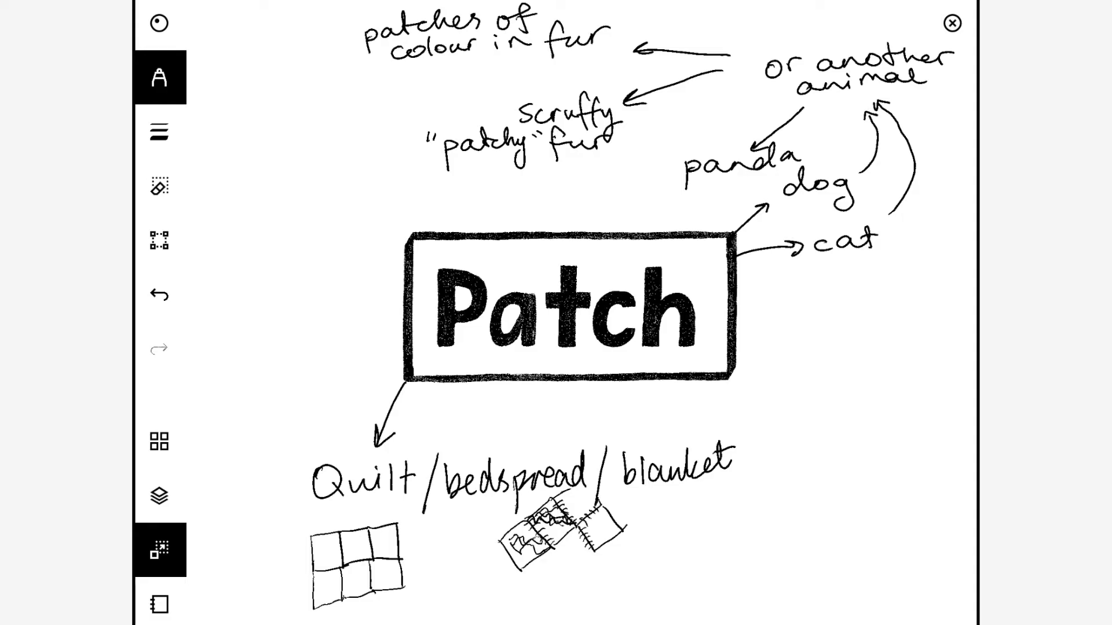
mouse_move(322, 545)
left_mouse_down()
mouse_move(326, 563)
mouse_move(332, 538)
mouse_move(329, 553)
mouse_move(359, 541)
mouse_move(346, 555)
mouse_move(364, 531)
mouse_move(355, 545)
mouse_move(383, 590)
left_mouse_up()
mouse_move(390, 560)
left_mouse_down()
mouse_move(389, 588)
mouse_move(404, 570)
left_mouse_up()
mouse_move(371, 578)
left_mouse_down()
mouse_move(403, 577)
mouse_move(402, 586)
left_mouse_up()
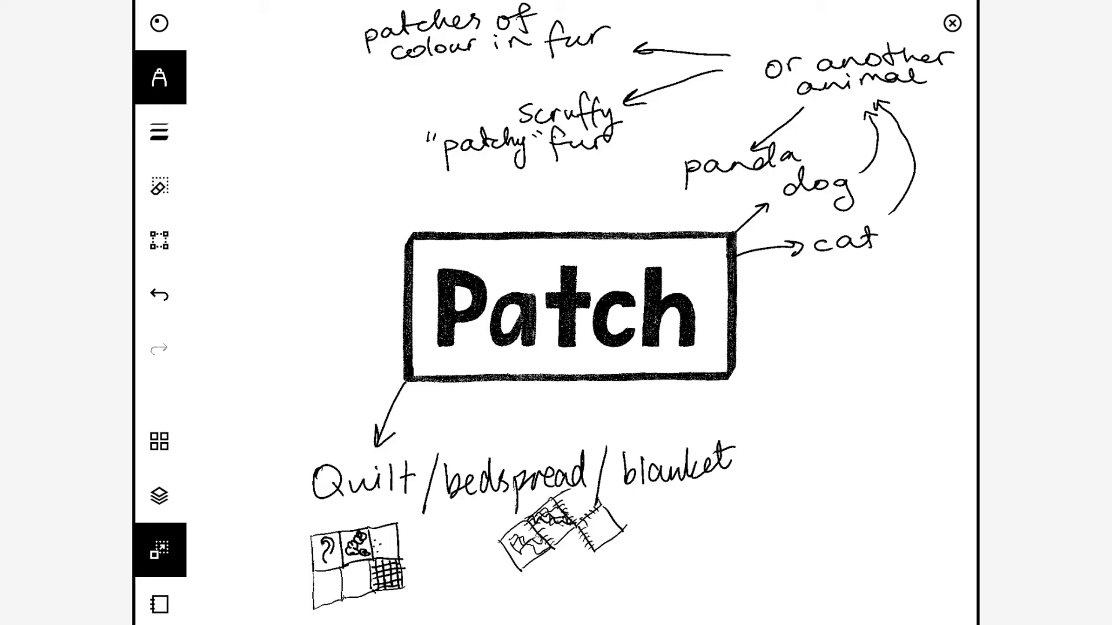
left_click_drag(354, 567, 369, 592)
left_click_drag(341, 541, 350, 528)
left_click(398, 535)
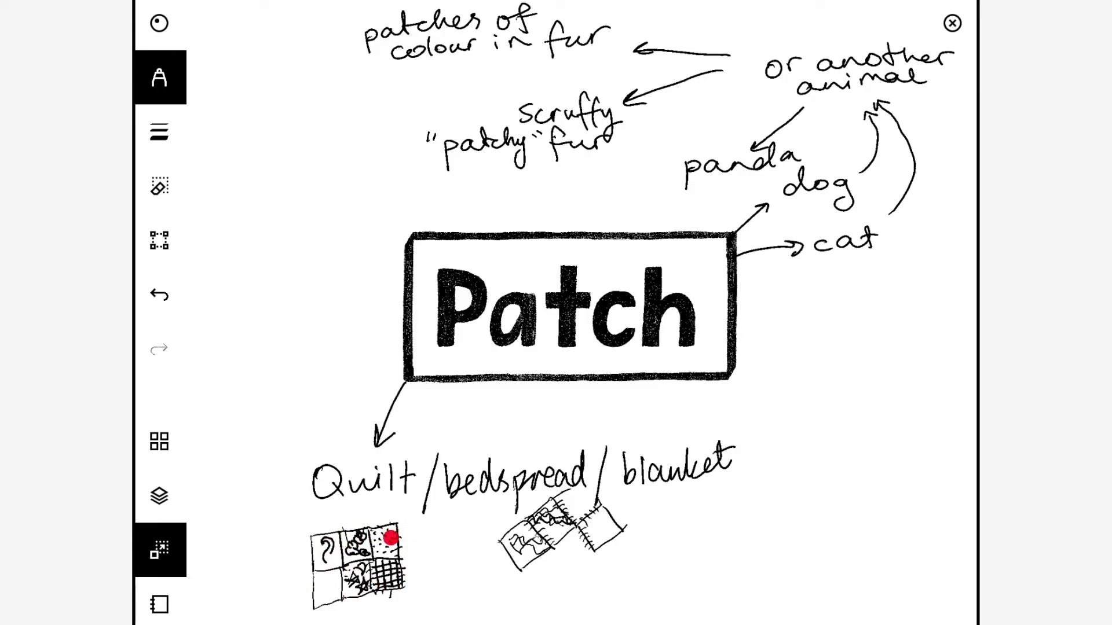
- Sketch a 3D gridded blanket draped over a bed beneath 'blanket'
mouse_move(605, 572)
left_mouse_down()
mouse_move(637, 611)
mouse_move(657, 605)
left_mouse_up()
left_click_drag(640, 562, 671, 593)
mouse_move(655, 557)
left_mouse_down()
mouse_move(692, 583)
mouse_move(712, 580)
left_mouse_up()
left_click_drag(697, 537, 747, 568)
mouse_move(625, 583)
left_mouse_down()
mouse_move(744, 548)
mouse_move(758, 556)
left_mouse_up()
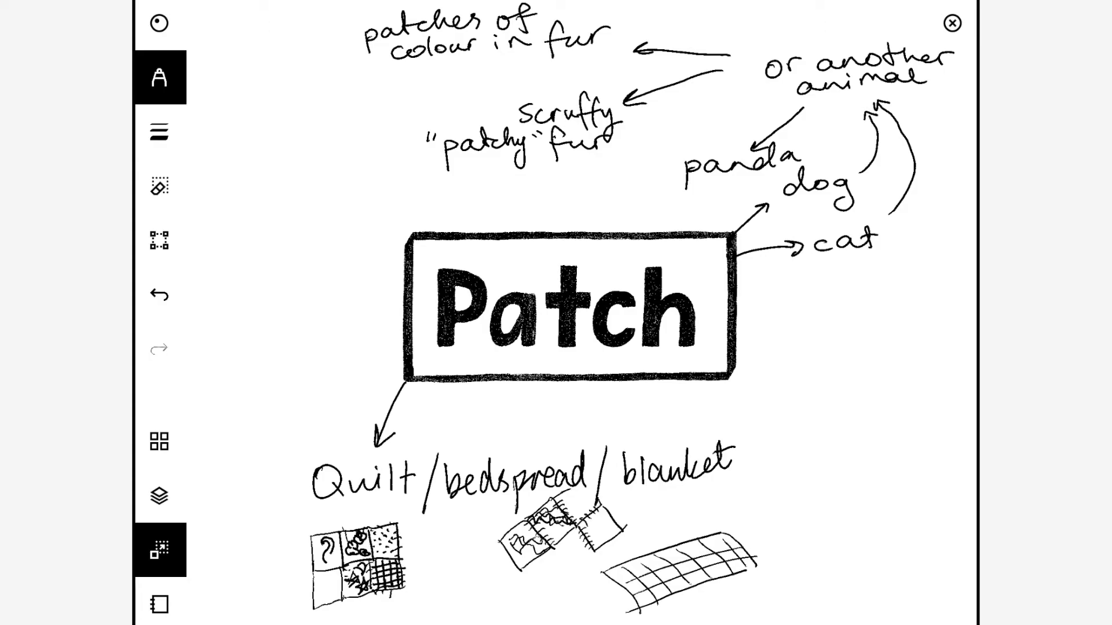
left_click_drag(637, 606, 640, 624)
left_click_drag(681, 591, 683, 614)
left_click_drag(711, 577, 712, 595)
left_click_drag(640, 622, 755, 567)
- Draw an arrow right from the Patch box and write 'Old clothing'
left_click_drag(735, 530, 796, 556)
mouse_move(736, 351)
left_mouse_down()
mouse_move(789, 365)
mouse_move(812, 351)
left_mouse_up()
left_click_drag(833, 347, 831, 376)
left_click_drag(857, 370, 867, 342)
left_click_drag(818, 383, 808, 409)
left_click_drag(825, 382, 921, 406)
left_click_drag(926, 400, 953, 426)
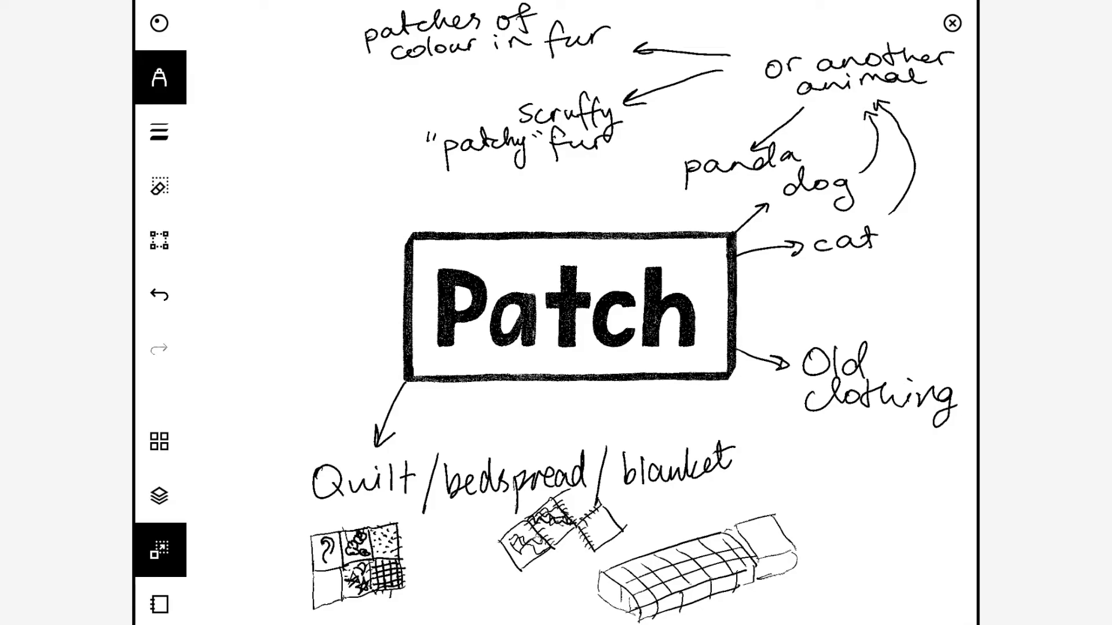
- Sketch a T-shirt below 'Old clothing' with an inner line and a hatched left-shoulder patch
mouse_move(876, 435)
left_mouse_down()
mouse_move(879, 505)
mouse_move(895, 544)
mouse_move(912, 436)
mouse_move(941, 438)
mouse_move(972, 503)
mouse_move(942, 474)
mouse_move(919, 543)
mouse_move(899, 546)
left_mouse_up()
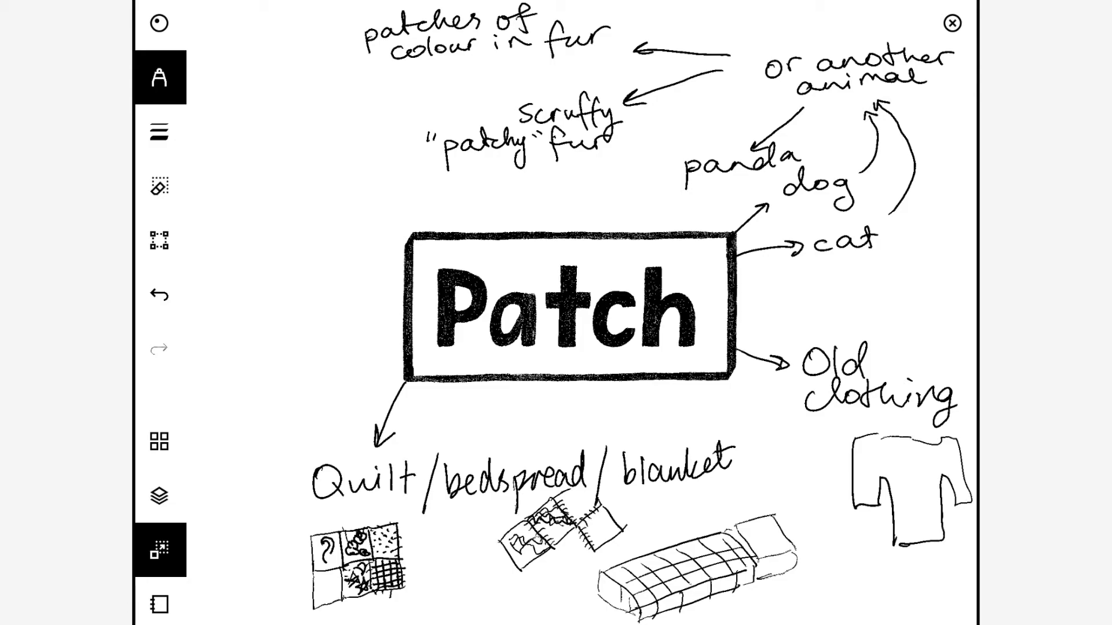
mouse_move(868, 452)
left_mouse_down()
mouse_move(861, 475)
mouse_move(867, 440)
mouse_move(887, 447)
mouse_move(871, 482)
mouse_move(847, 469)
mouse_move(869, 472)
mouse_move(875, 458)
left_mouse_up()
left_click_drag(893, 449, 878, 451)
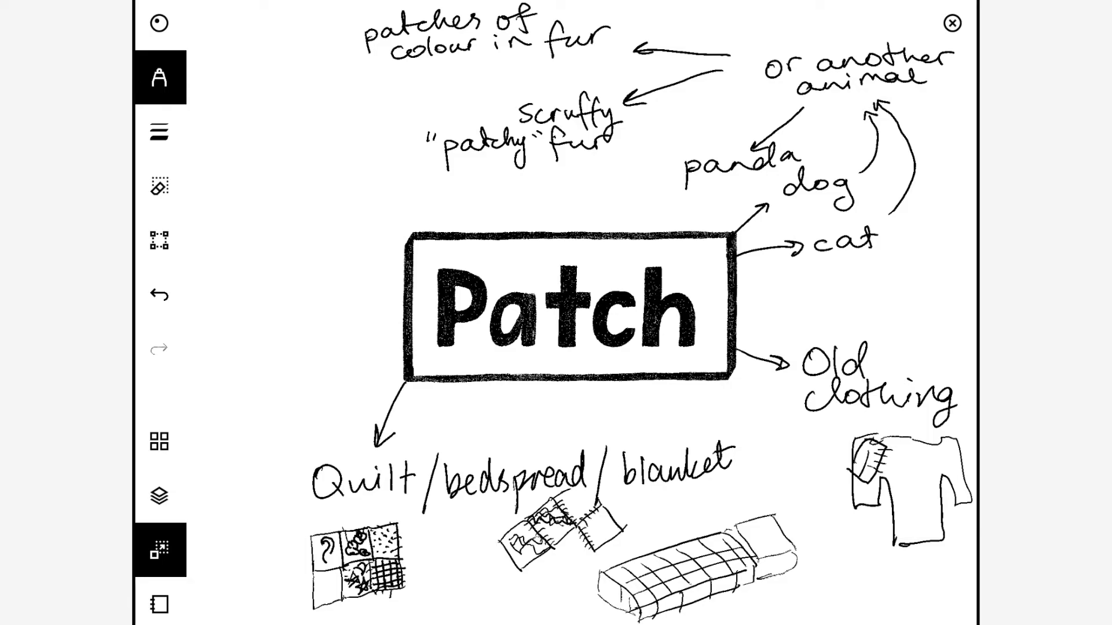
left_click_drag(880, 473, 869, 481)
- Add a second stitched T-shirt patch, then a left arrow labelled 'scout patches / badges'
mouse_move(933, 494)
left_mouse_down()
mouse_move(923, 521)
mouse_move(947, 516)
mouse_move(931, 523)
left_mouse_up()
left_click_drag(404, 323, 307, 357)
left_click_drag(207, 371, 281, 335)
left_click_drag(217, 428, 304, 363)
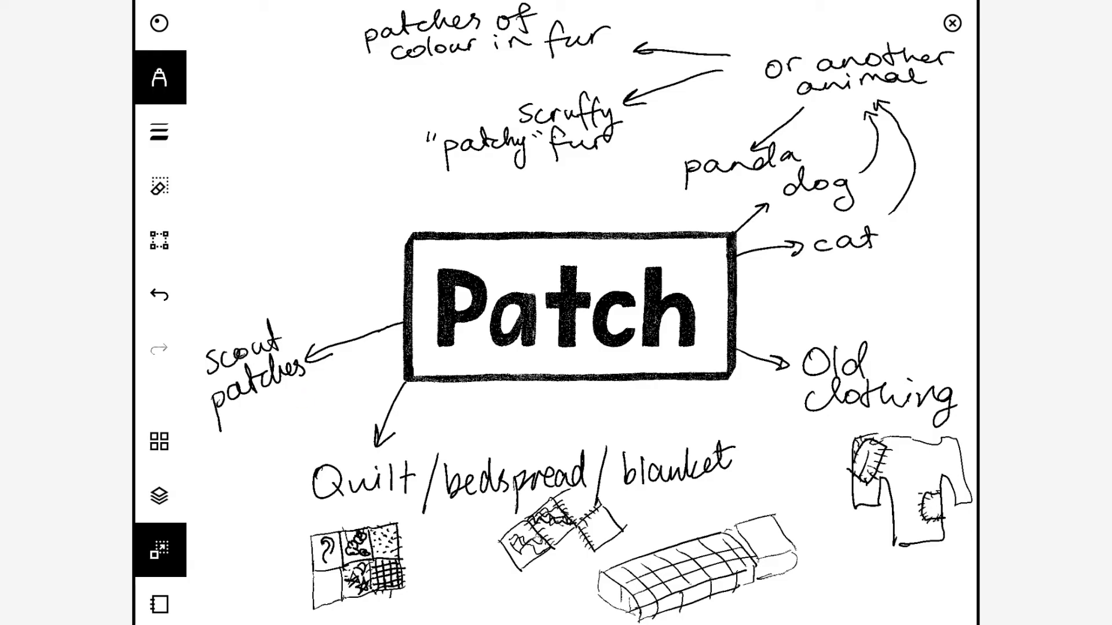
left_click_drag(237, 403, 231, 439)
mouse_move(246, 399)
left_mouse_down()
mouse_move(307, 406)
mouse_move(339, 377)
left_mouse_up()
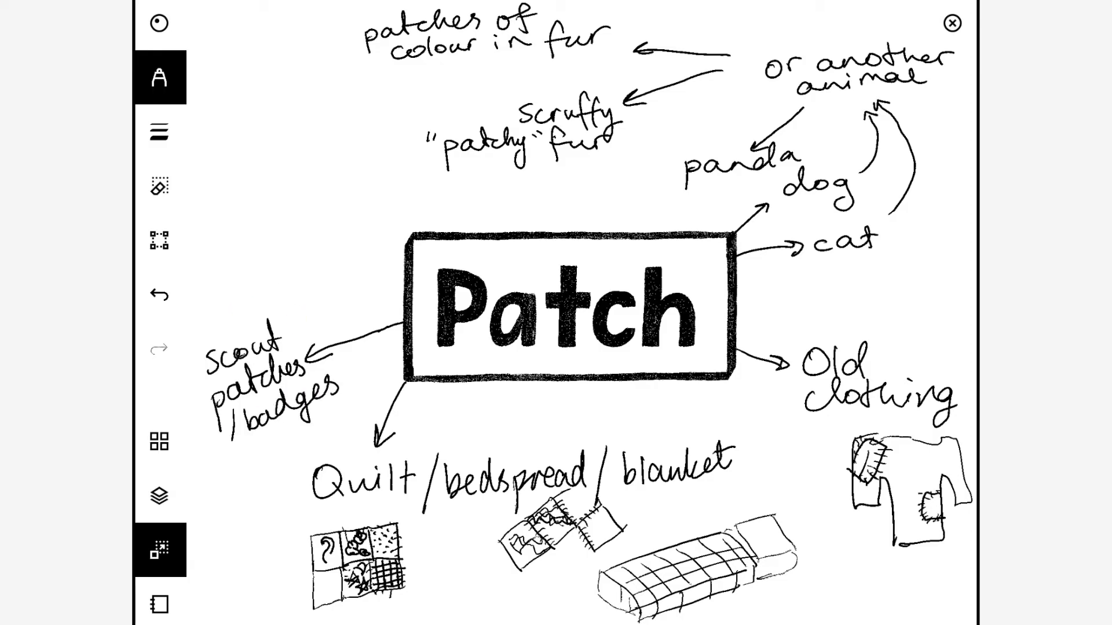